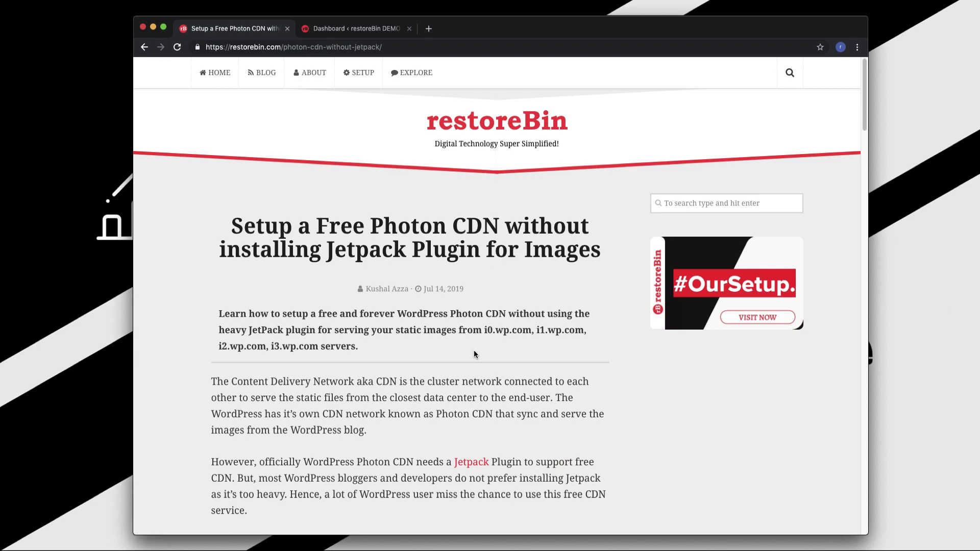
Scroll the Photon CDN article and expand its Table of Contents to show all six section links
scroll(474, 350, down, 10)
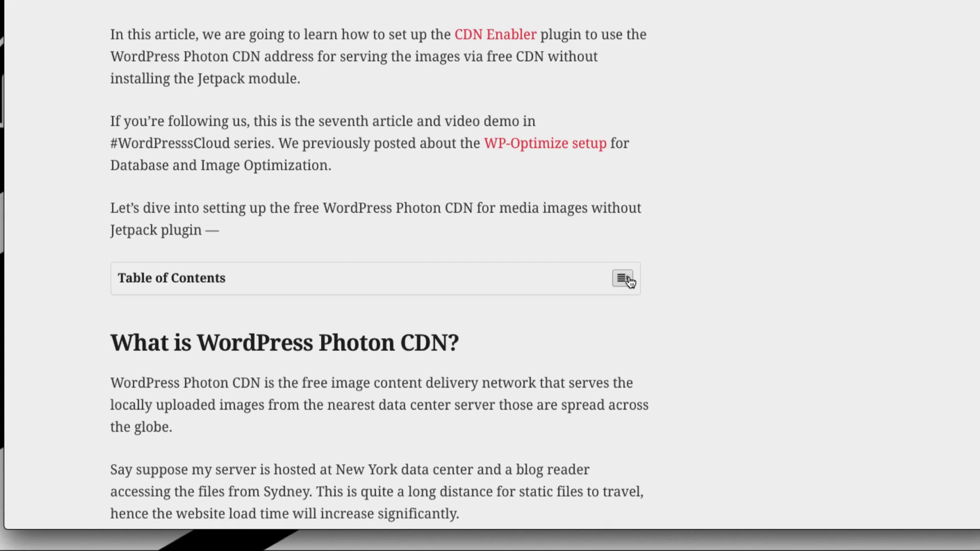
click(631, 282)
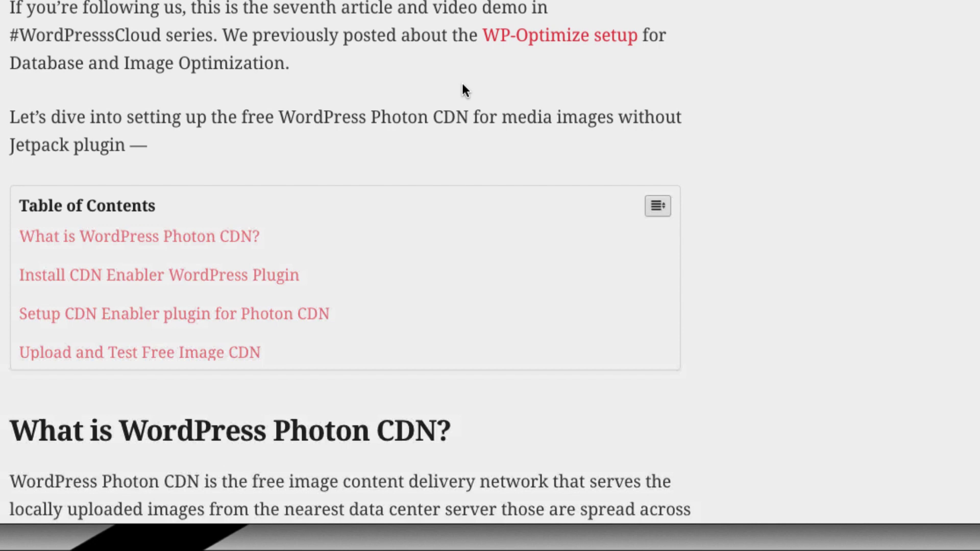
scroll(466, 179, down, 1)
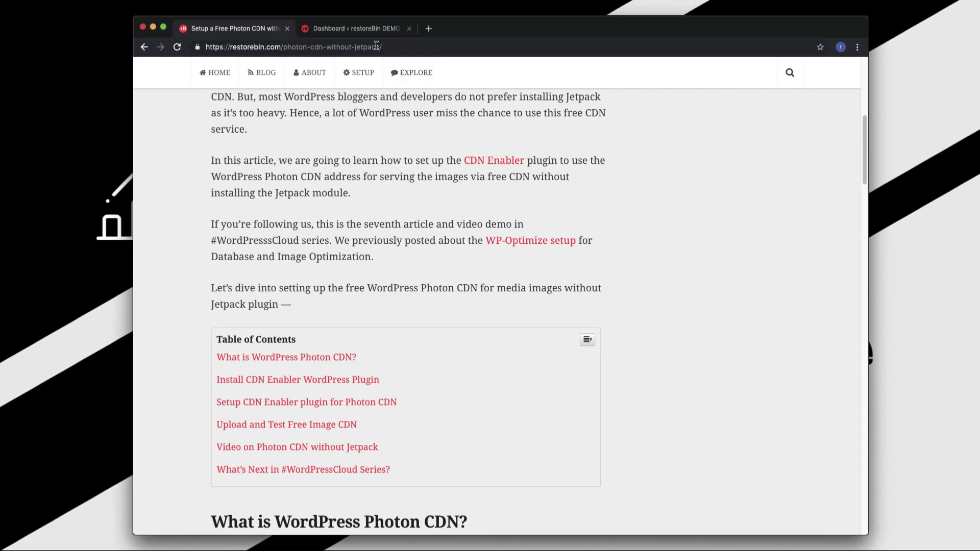
From the dashboard, search Add New plugins for 'cdn enabler', then install and activate KeyCDN's CDN Enabler
click(375, 29)
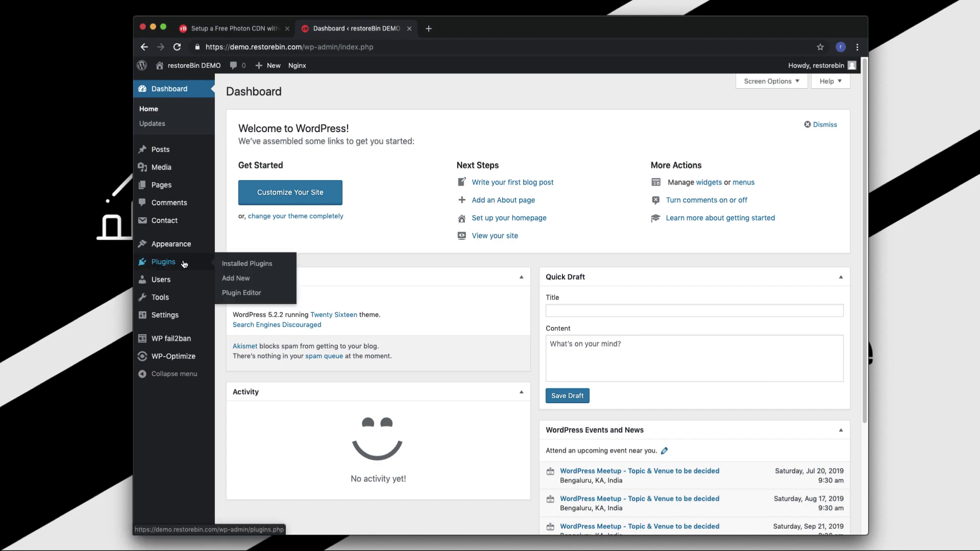
click(236, 278)
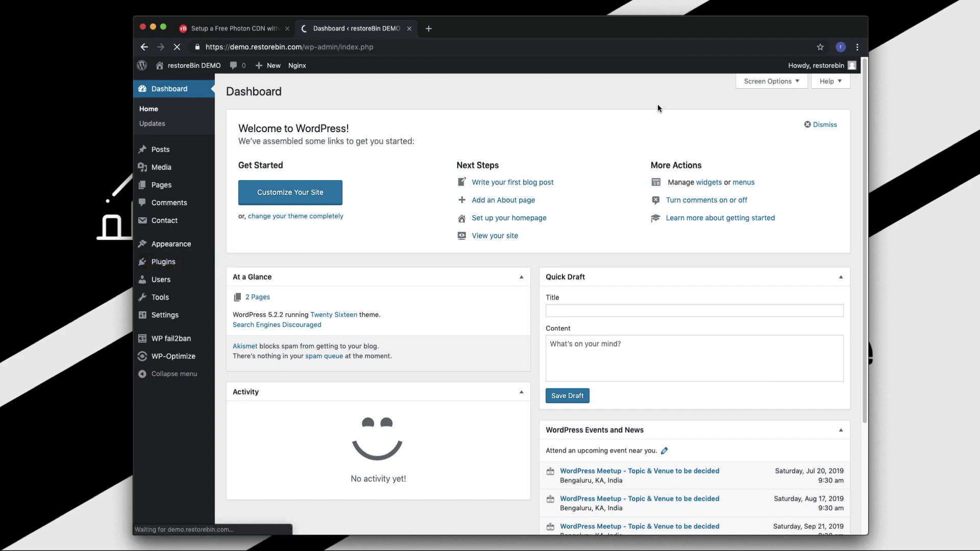
text(cdn enabler)
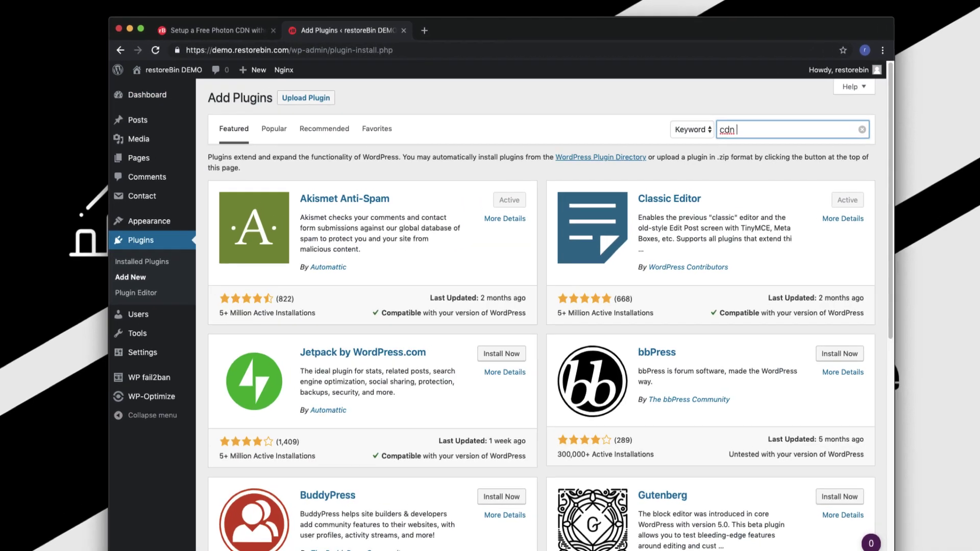
click(489, 182)
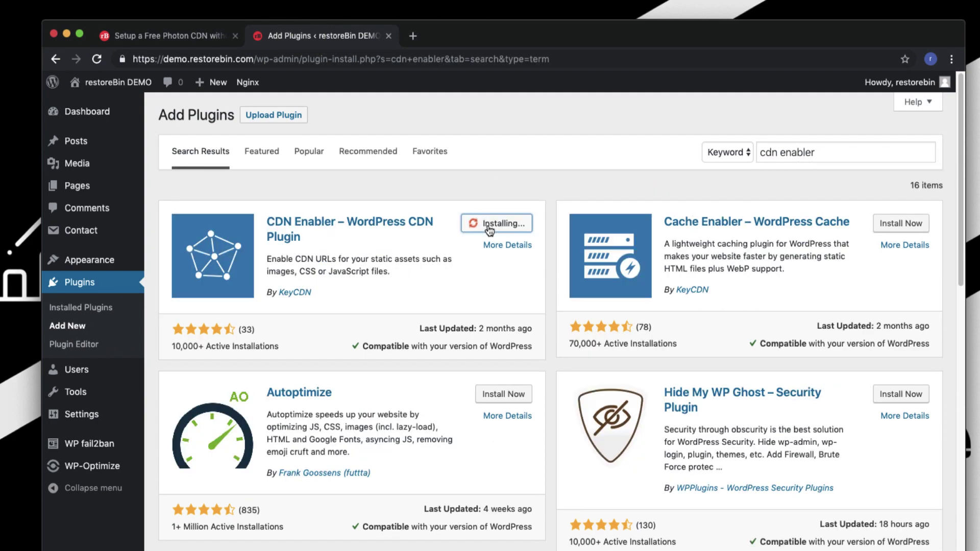
click(508, 225)
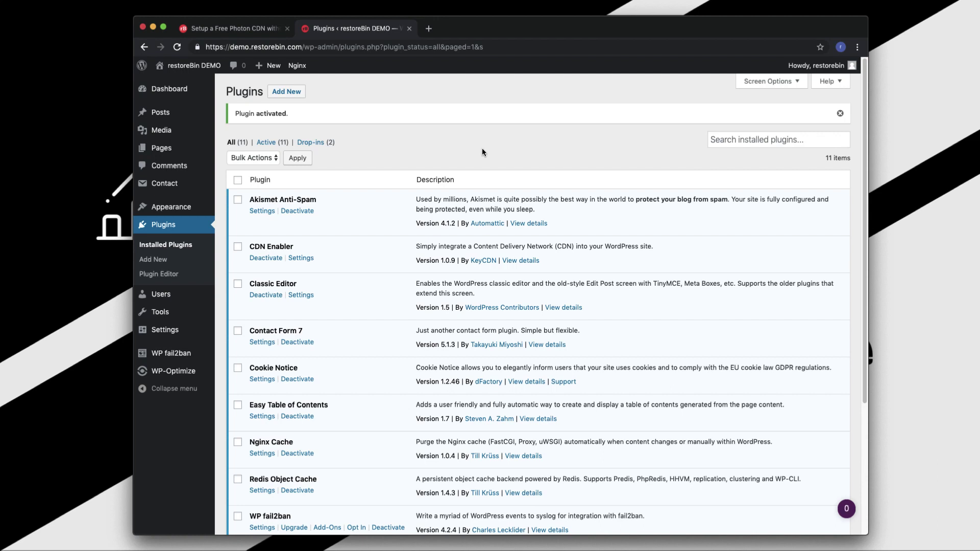
Open Settings > CDN Enabler, then scroll the article to its i0–i3.wp.com Photon address list
mouse_move(185, 333)
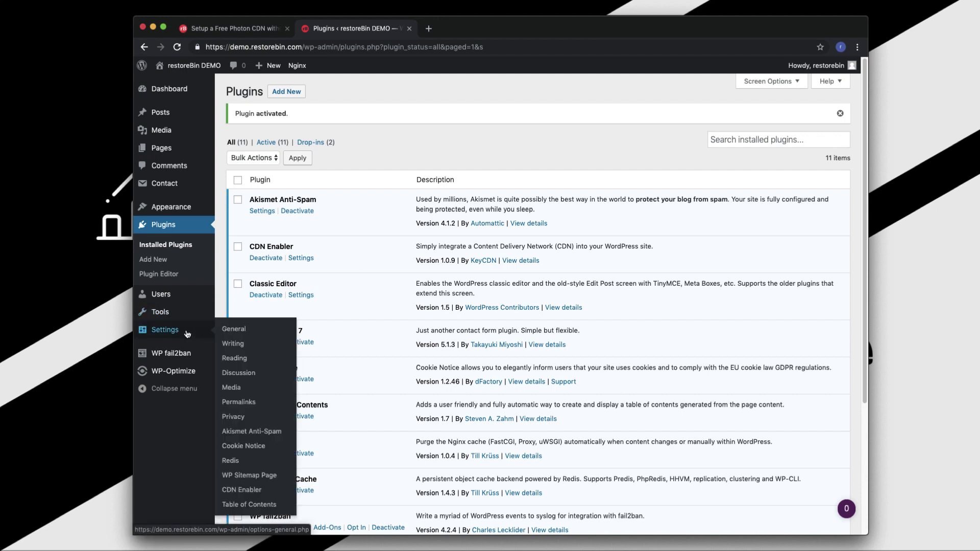
click(258, 490)
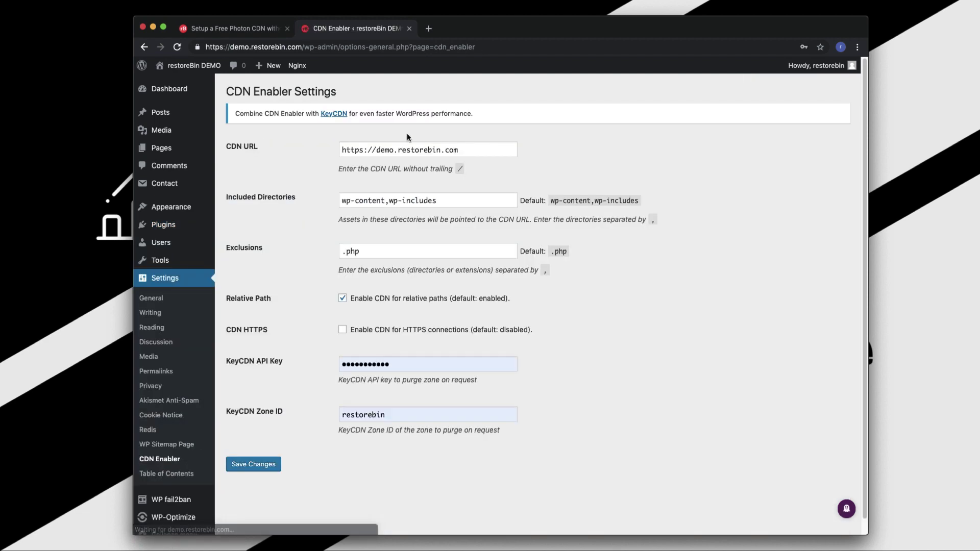
click(232, 28)
scroll(284, 296, down, 4)
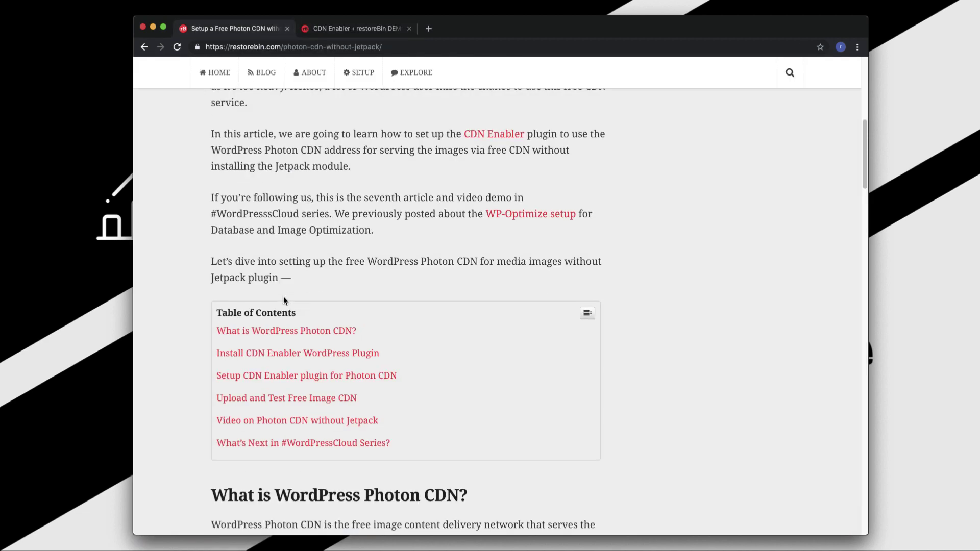
scroll(363, 296, down, 15)
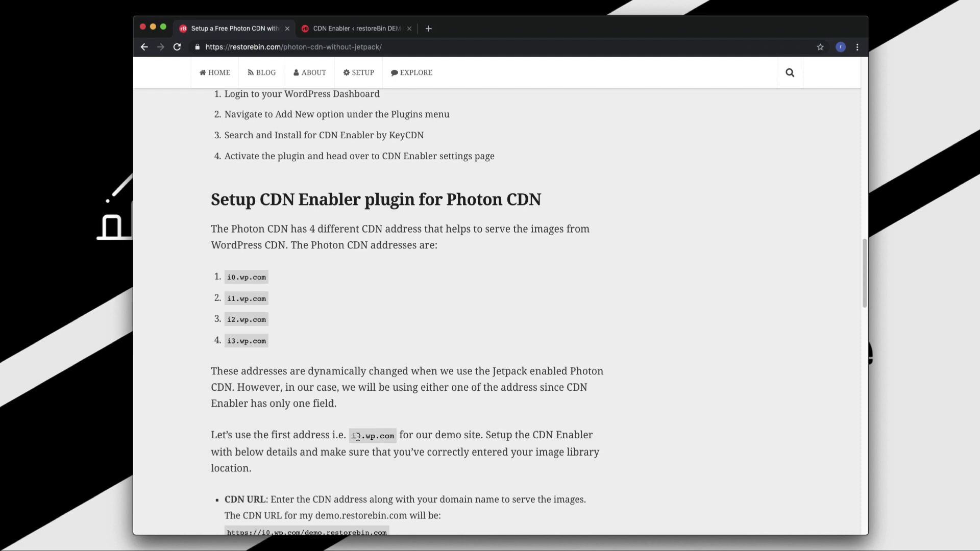
scroll(482, 401, down, 3)
drag(387, 404, 229, 404)
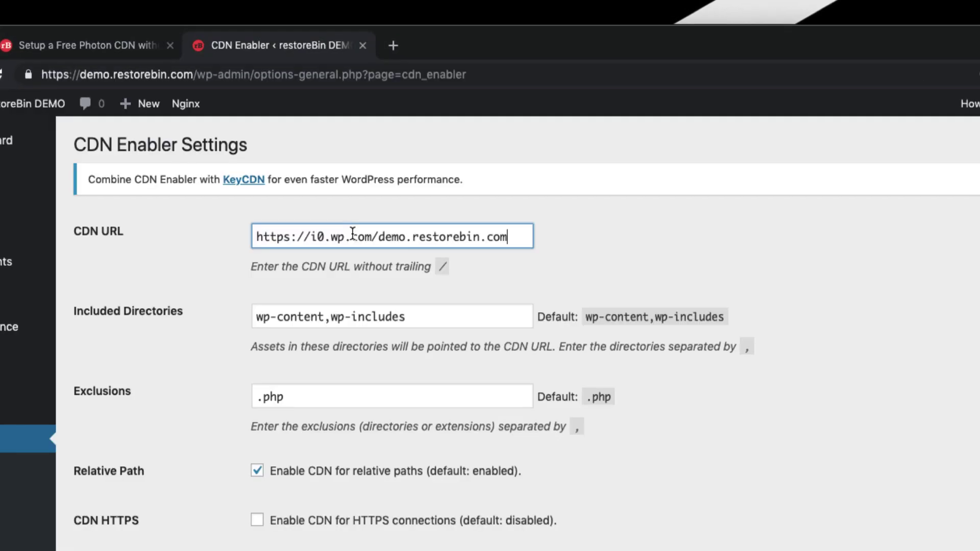
drag(516, 235, 377, 237)
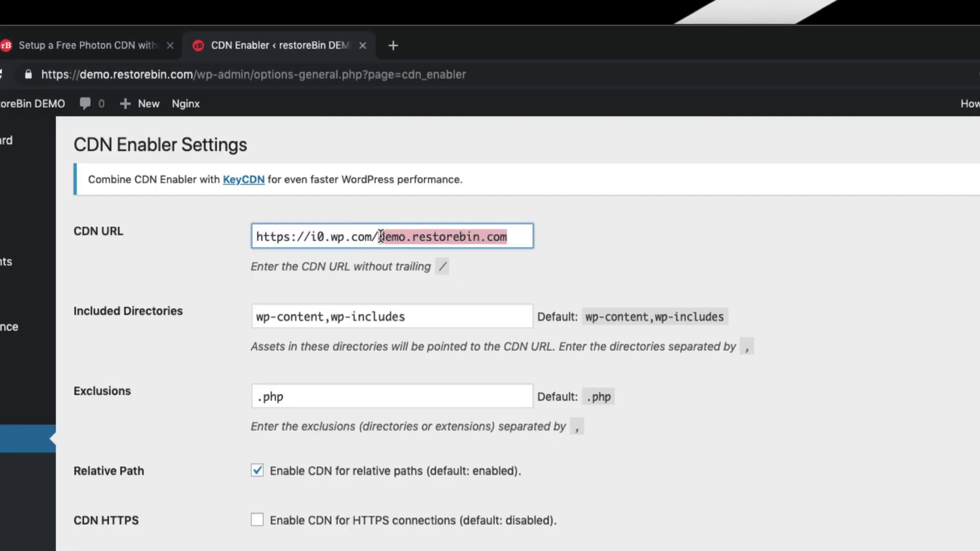
click(509, 260)
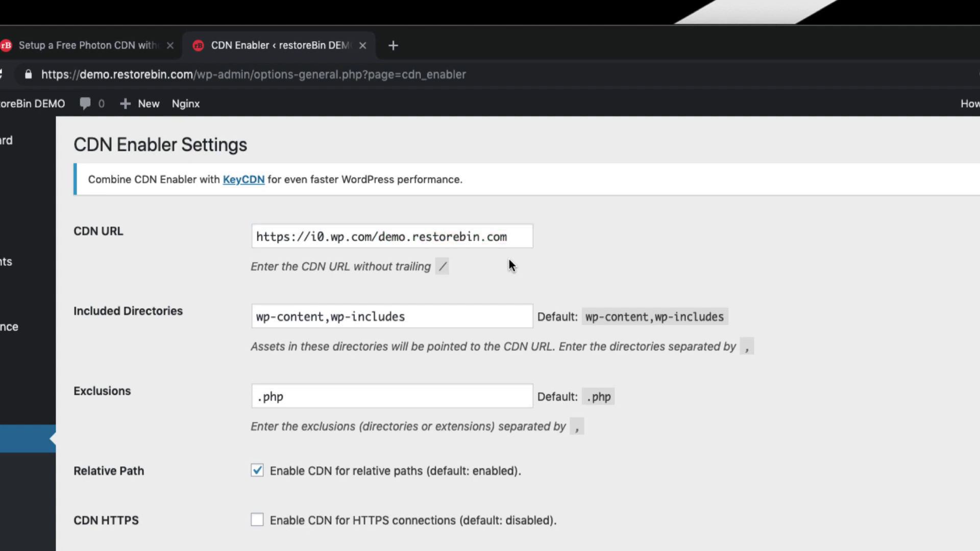
Copy the article's recommended exclusion file types for the Exclusions field
click(307, 397)
click(127, 49)
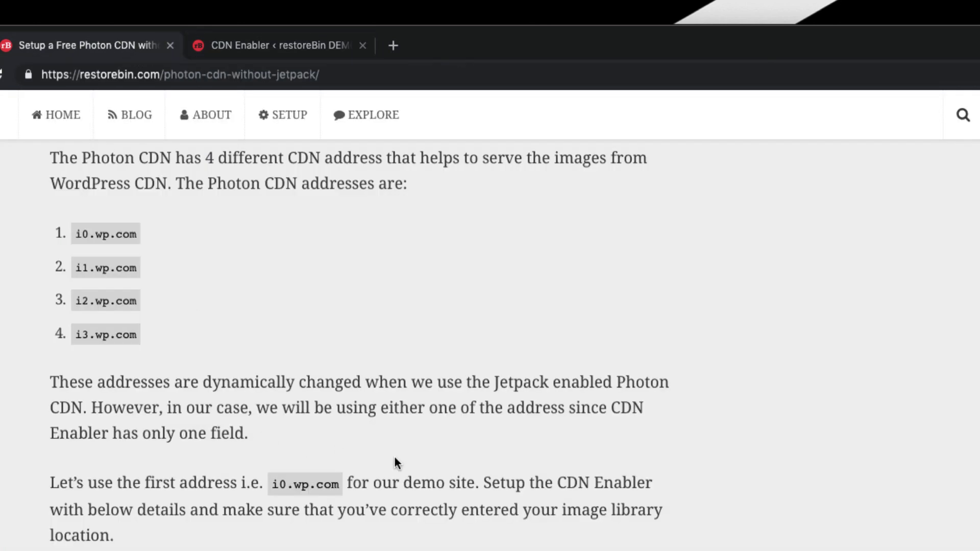
scroll(394, 462, down, 7)
drag(340, 456, 596, 468)
key(ctrl+c)
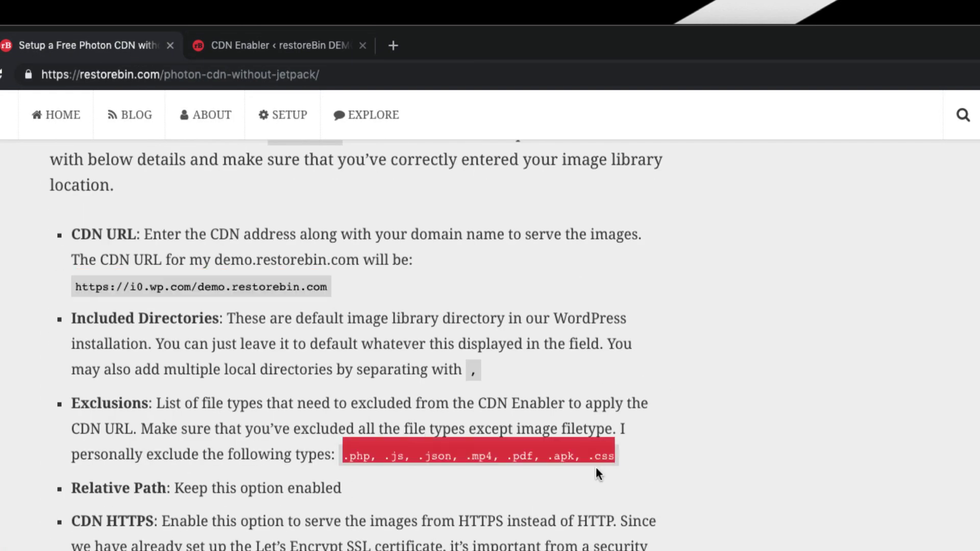
Replace the .php exclusion with .php, .js, .json, .mp4, .pdf, .apk, .css and enable CDN HTTPS
click(246, 45)
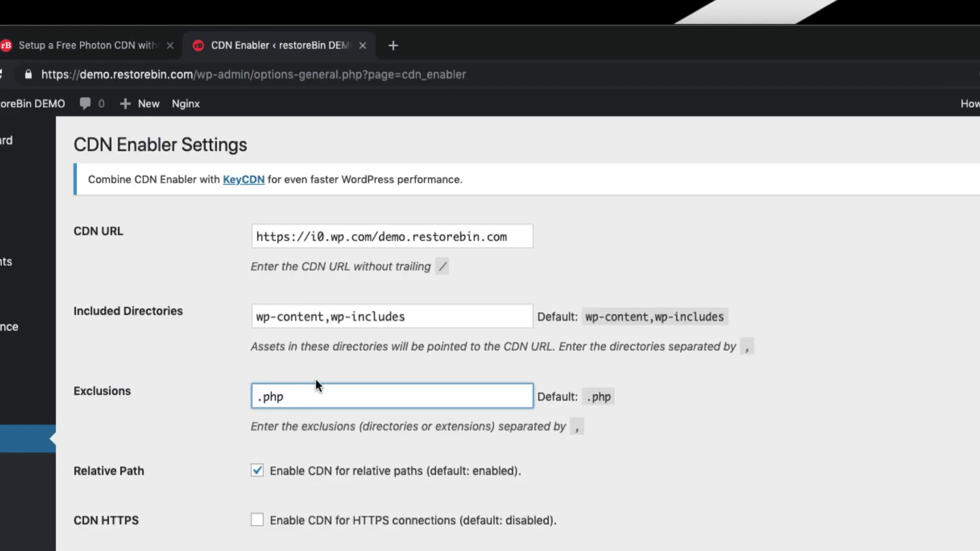
key(ctrl+a)
key(ctrl+v)
scroll(306, 444, down, 1)
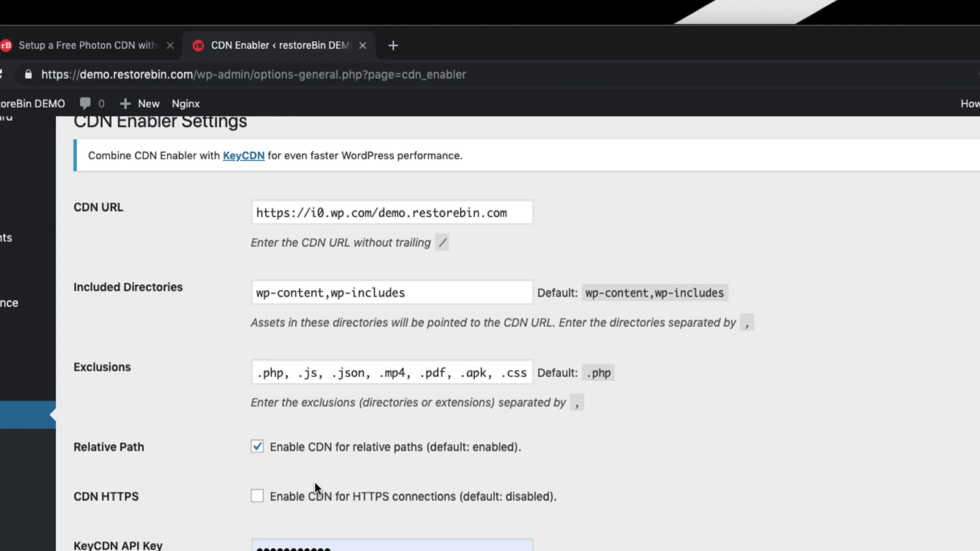
click(257, 498)
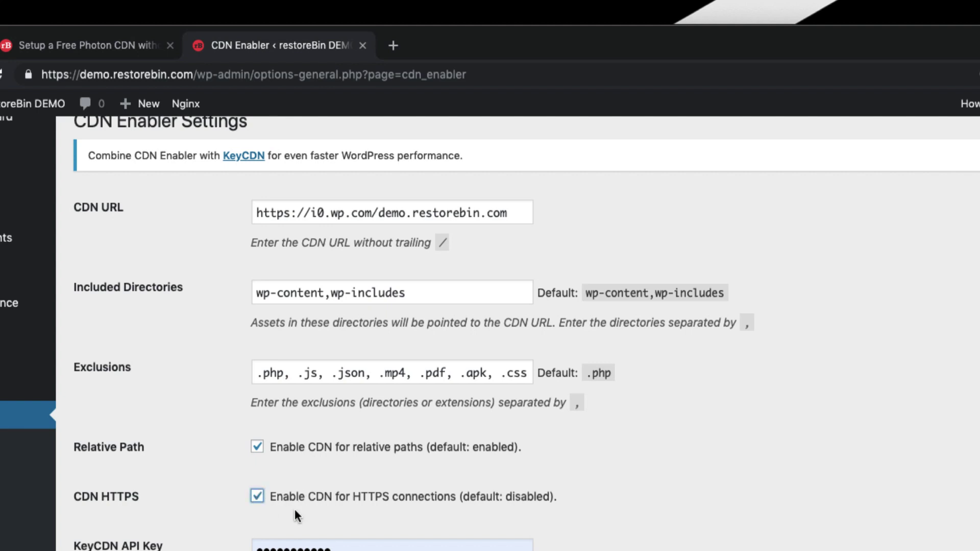
click(29, 75)
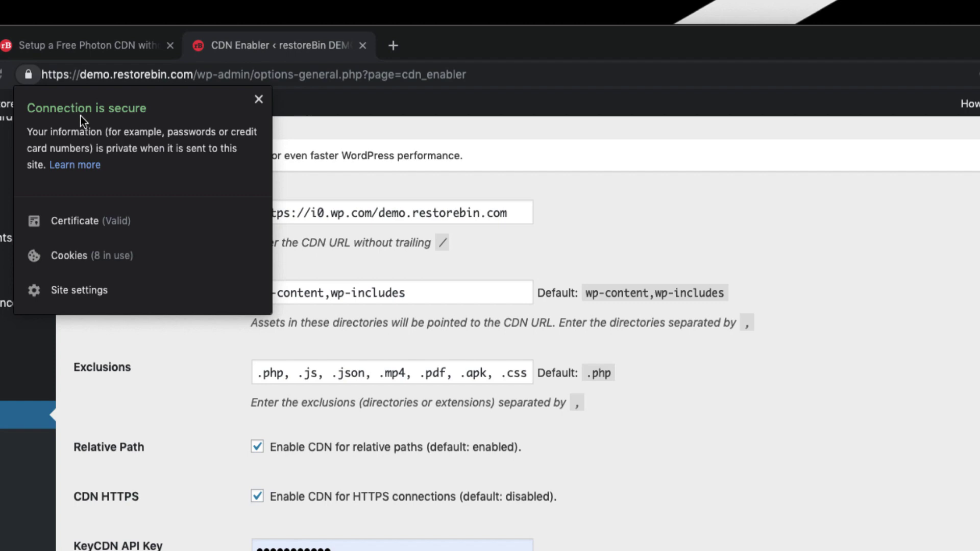
click(181, 408)
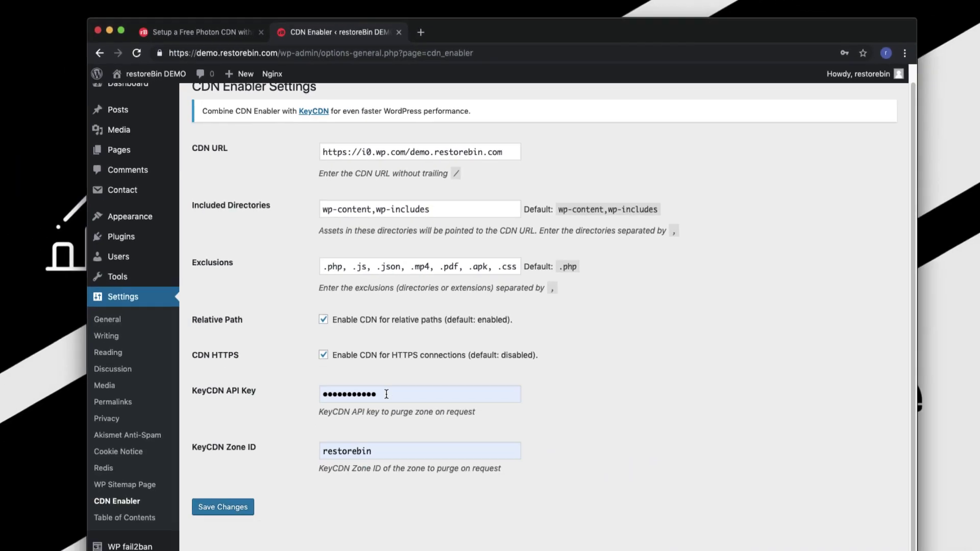
Clear the autofilled KeyCDN API key and Zone ID, then save the CDN Enabler settings
click(386, 394)
key(super+a)
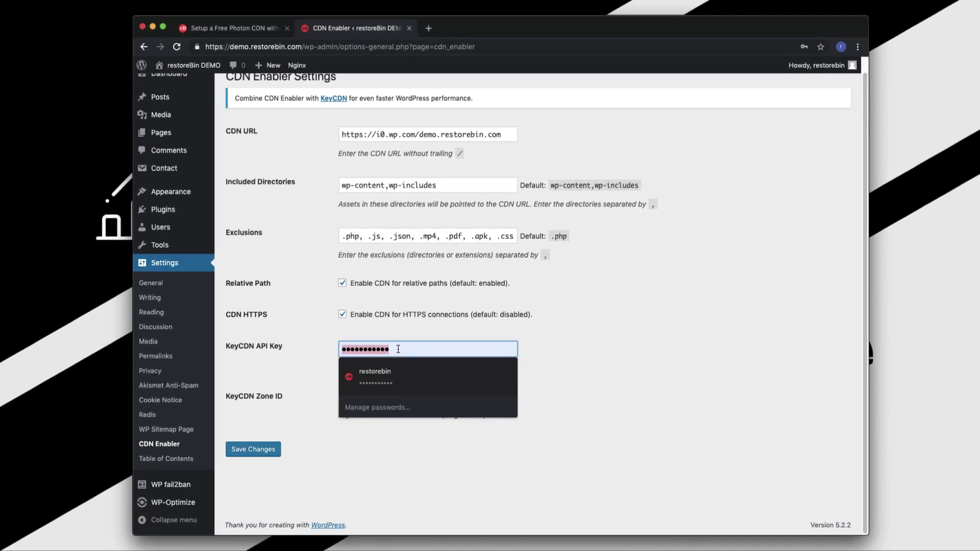
key(BackSpace)
key(Tab)
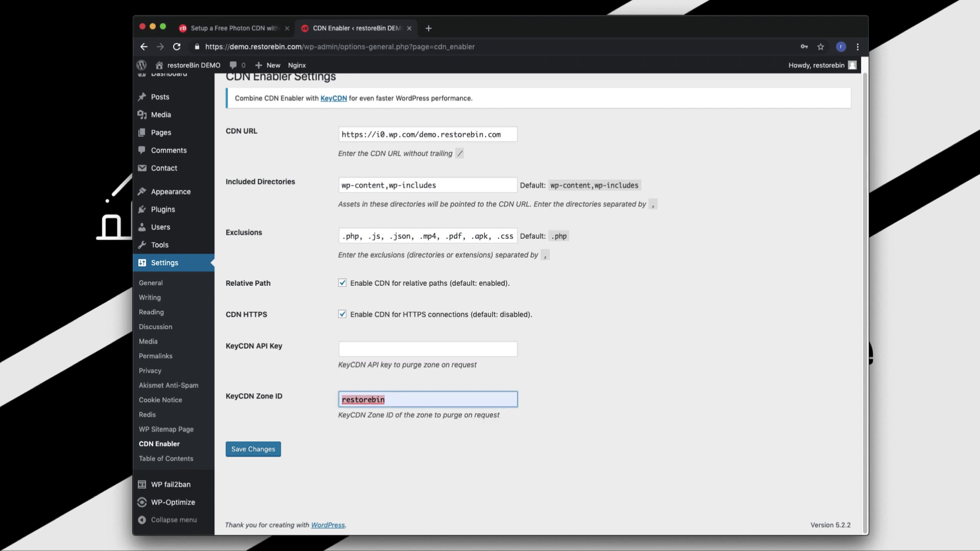
key(BackSpace)
click(253, 451)
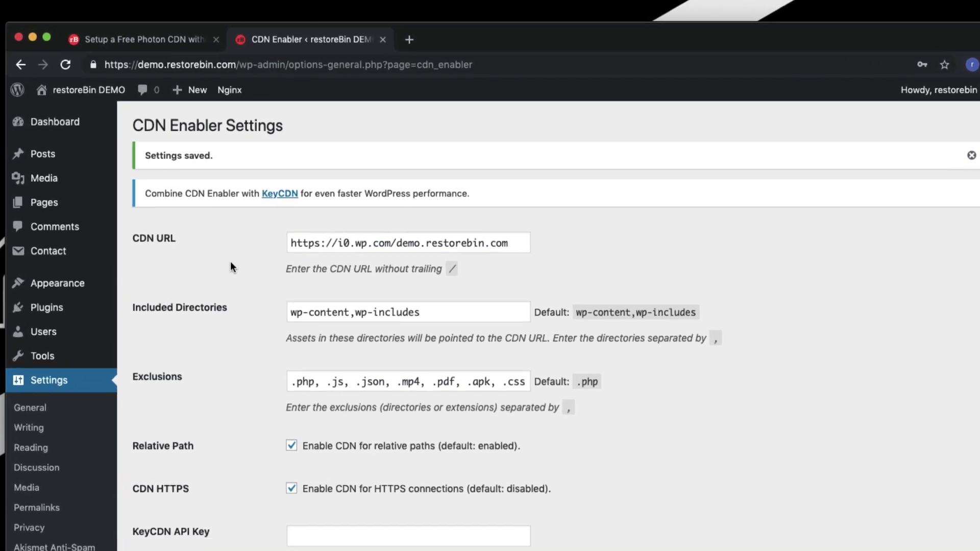
Create a new post titled 'CDN Test' with the Photon CDN image in an Image block
mouse_move(274, 72)
click(173, 118)
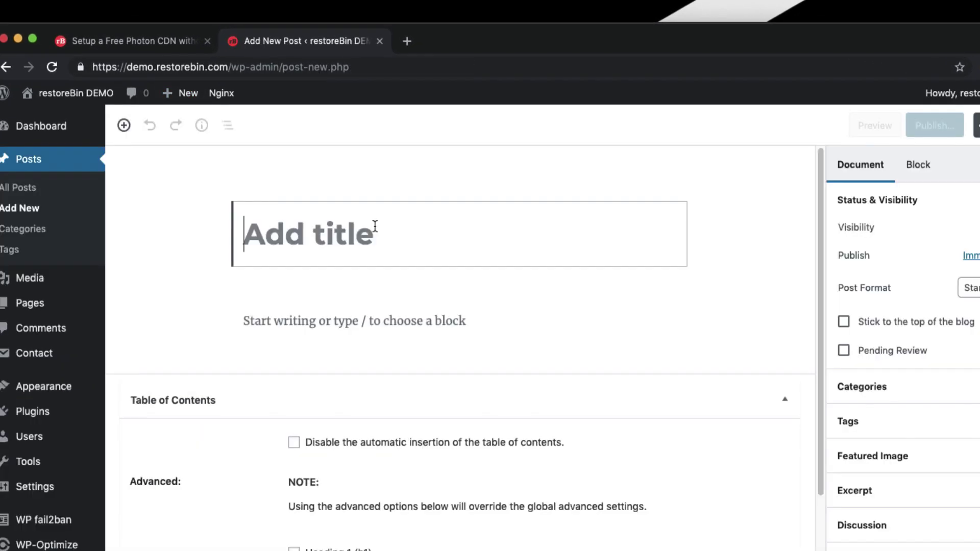
text(C)
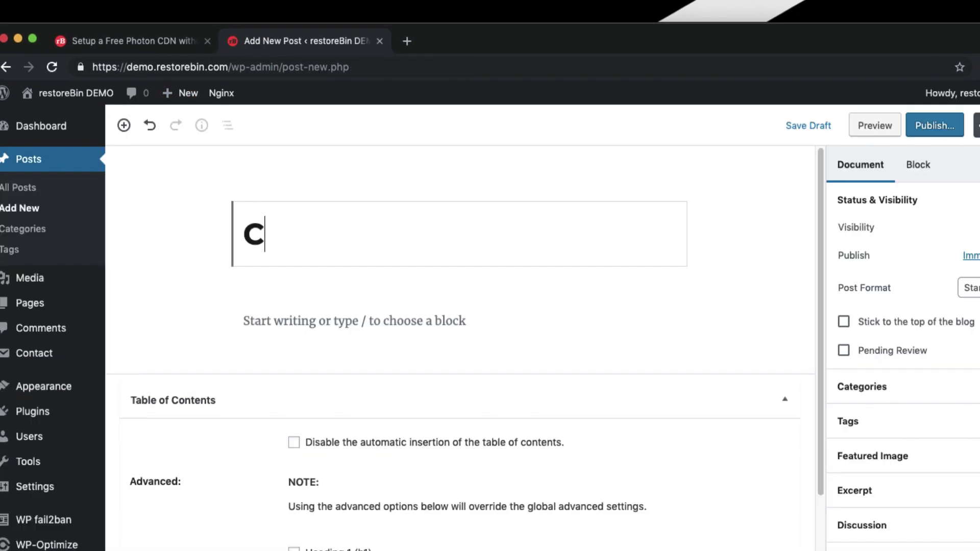
text(DN Test)
click(357, 312)
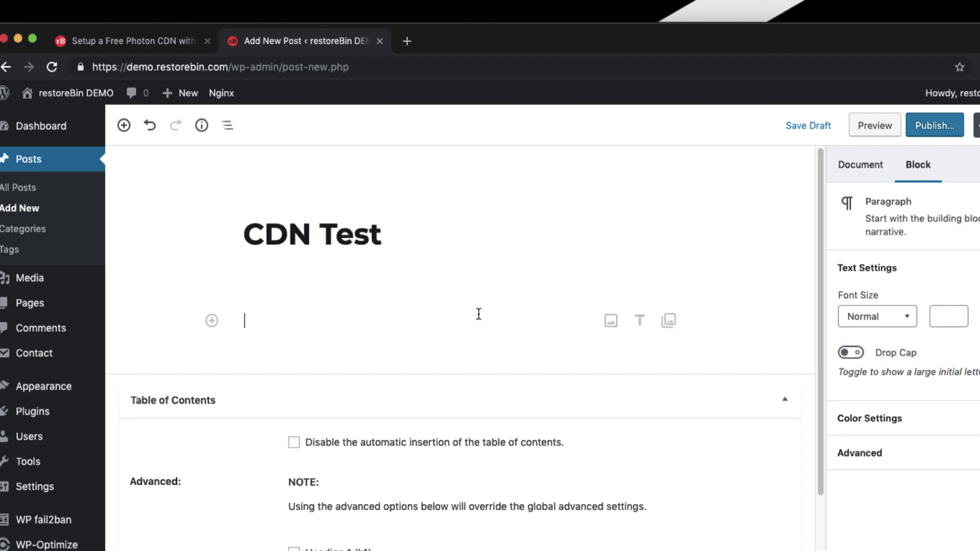
click(612, 321)
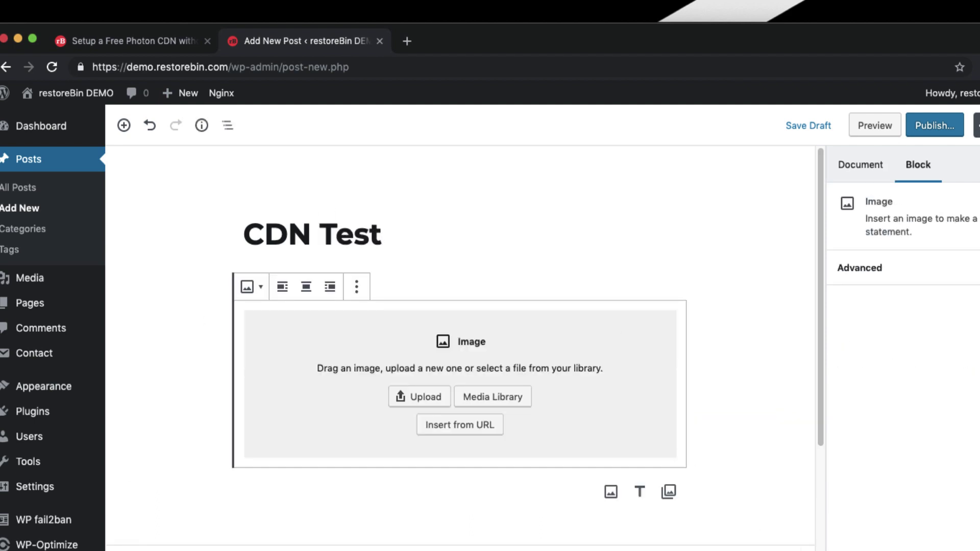
drag(654, 298, 408, 372)
Publish the CDN Test post and view it live
click(930, 126)
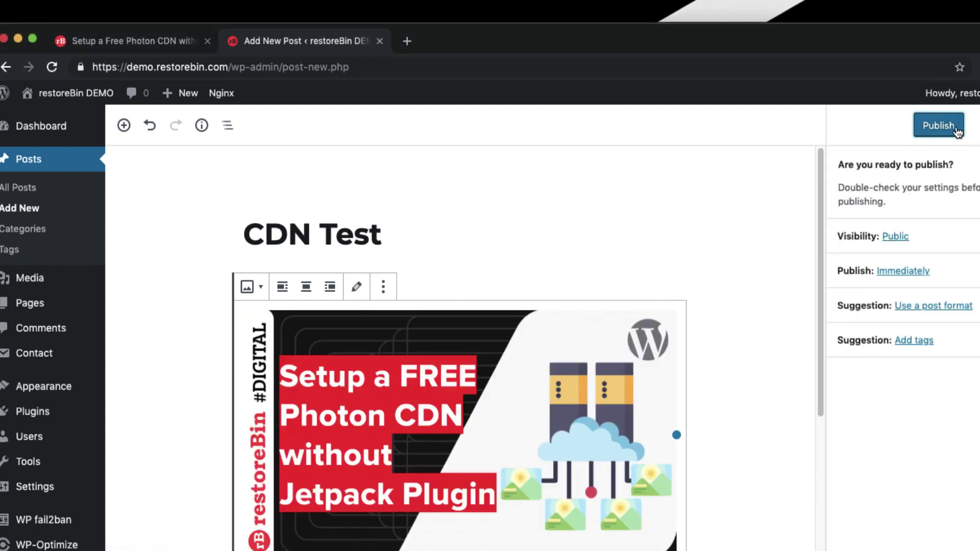
click(954, 131)
click(223, 167)
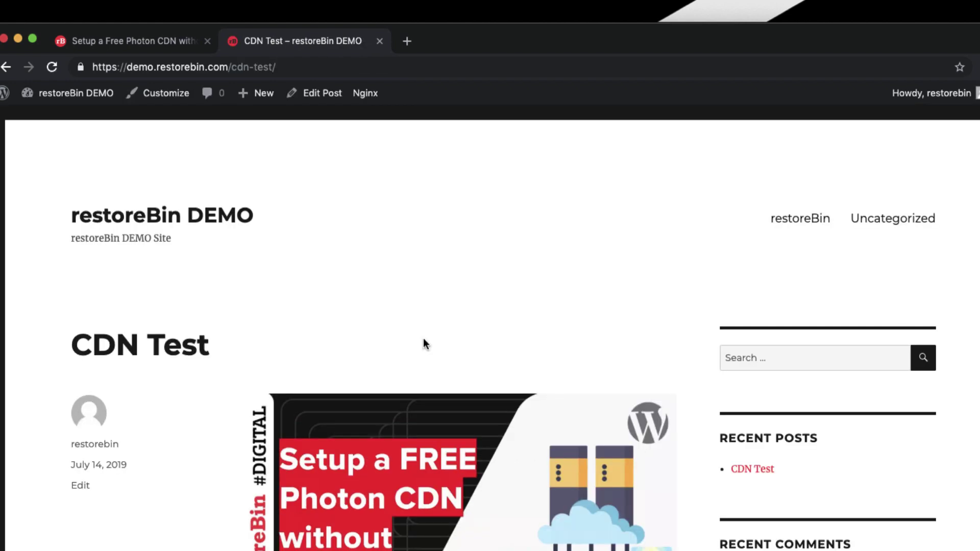
Open the post's image in a new tab and highlight its i0.wp.com CDN prefix and uploads path
right_click(446, 459)
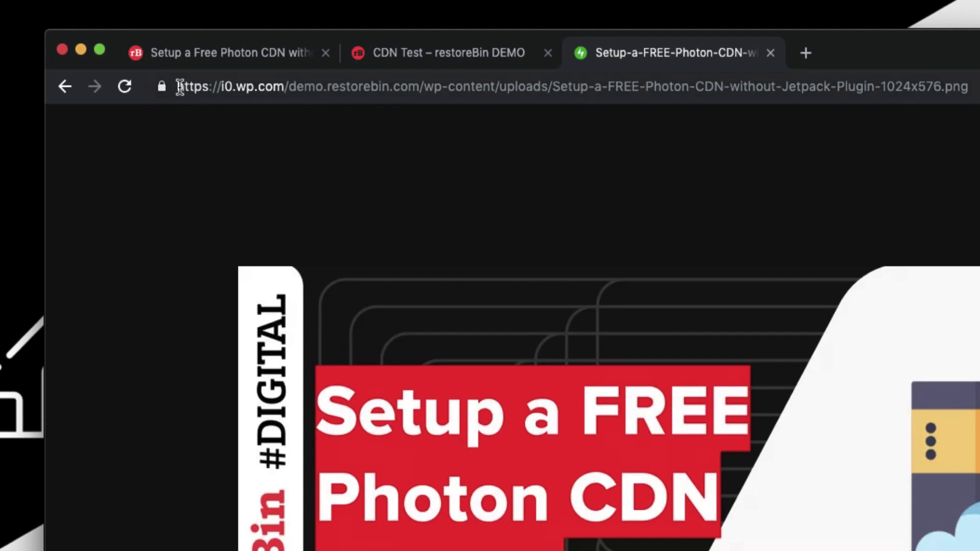
drag(180, 87, 279, 87)
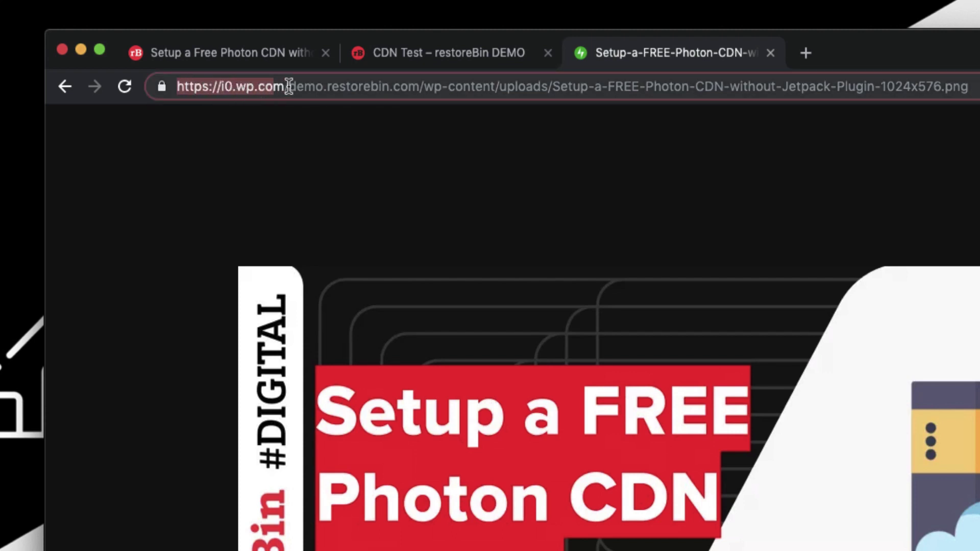
drag(289, 87, 976, 89)
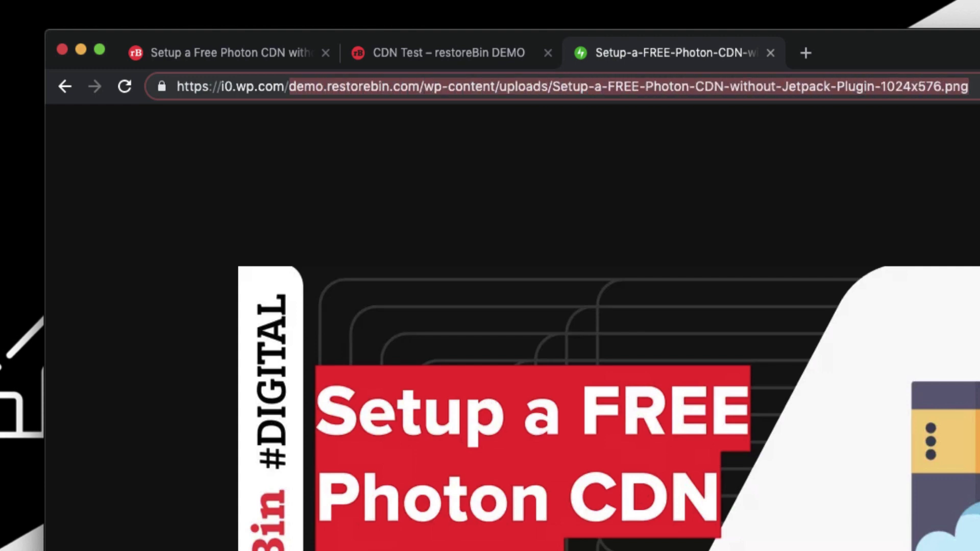
click(739, 186)
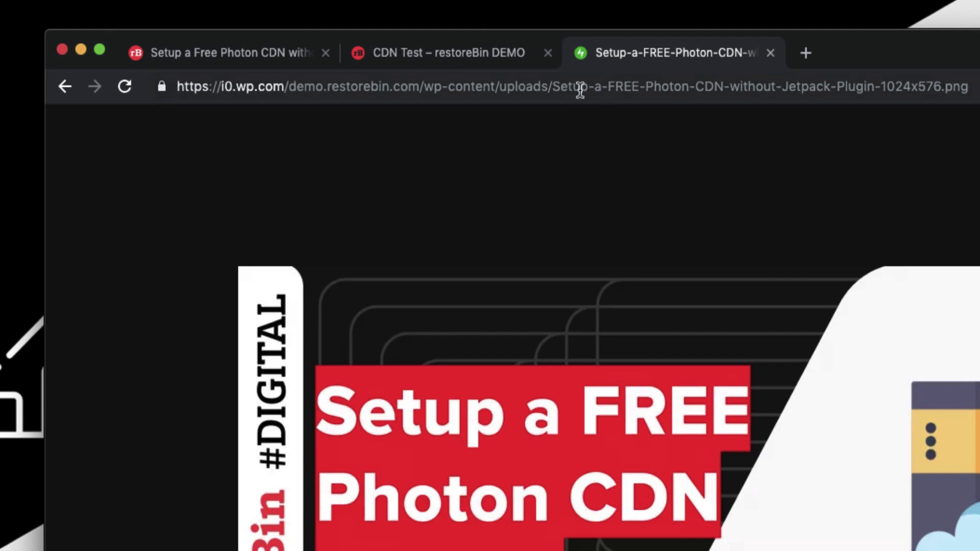
Go to the admin dashboard and inspect the image's original demo.restorebin.com file link in Media Library
key(ctrl+shift+Tab)
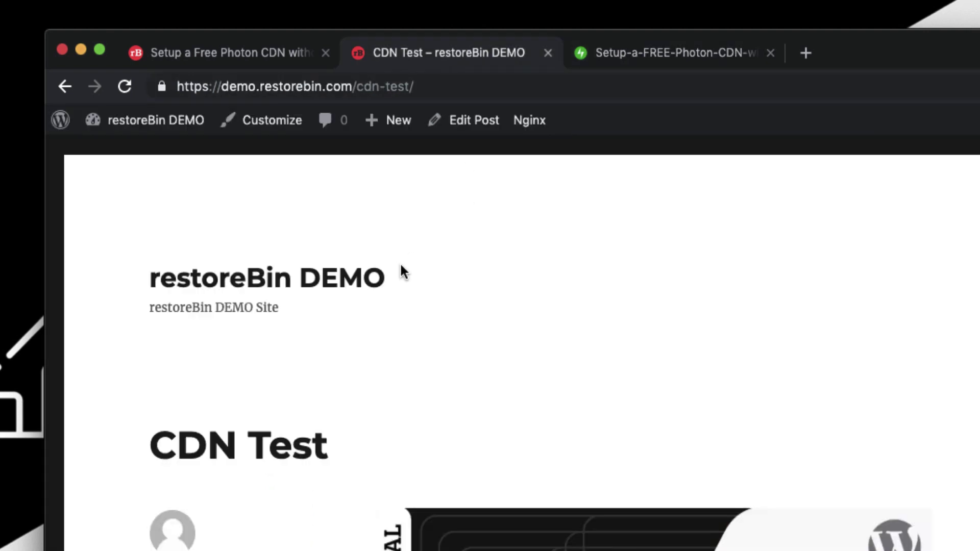
mouse_move(148, 139)
click(147, 158)
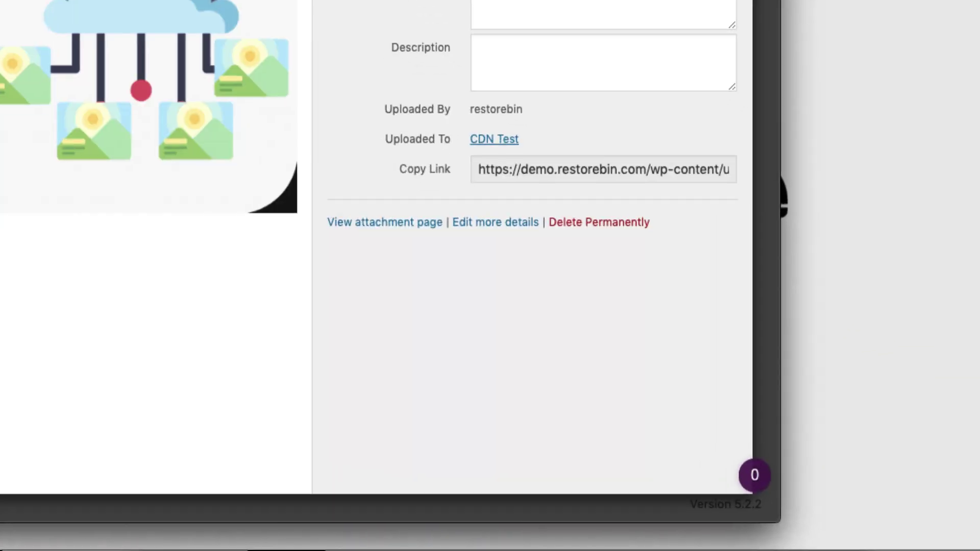
drag(482, 172, 575, 170)
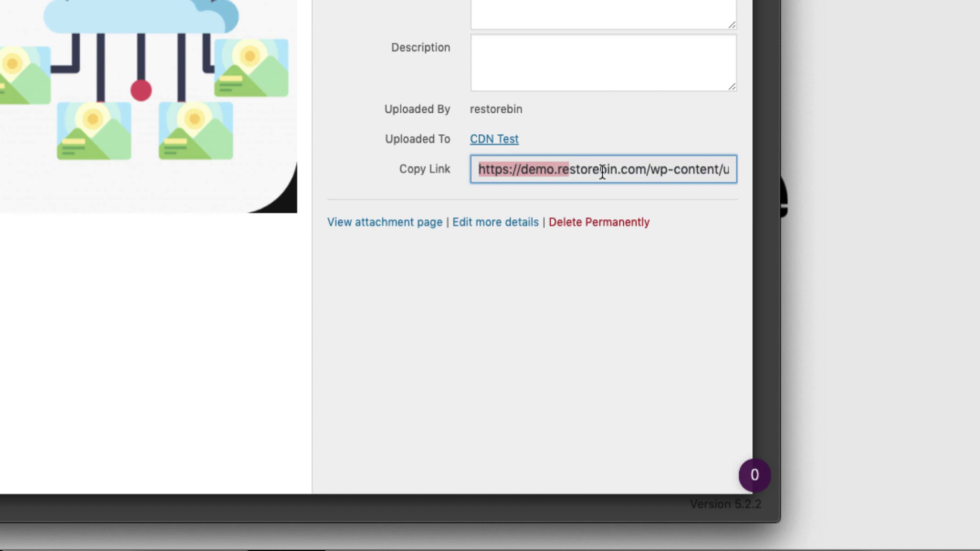
click(628, 172)
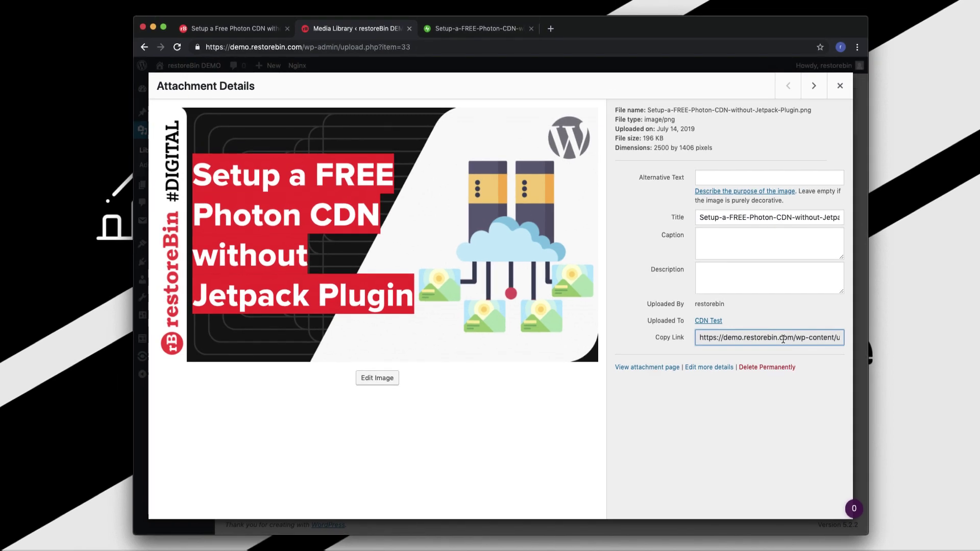
Highlight the i0.wp.com prefix on the image tab, then return to the restoreBin article
click(465, 29)
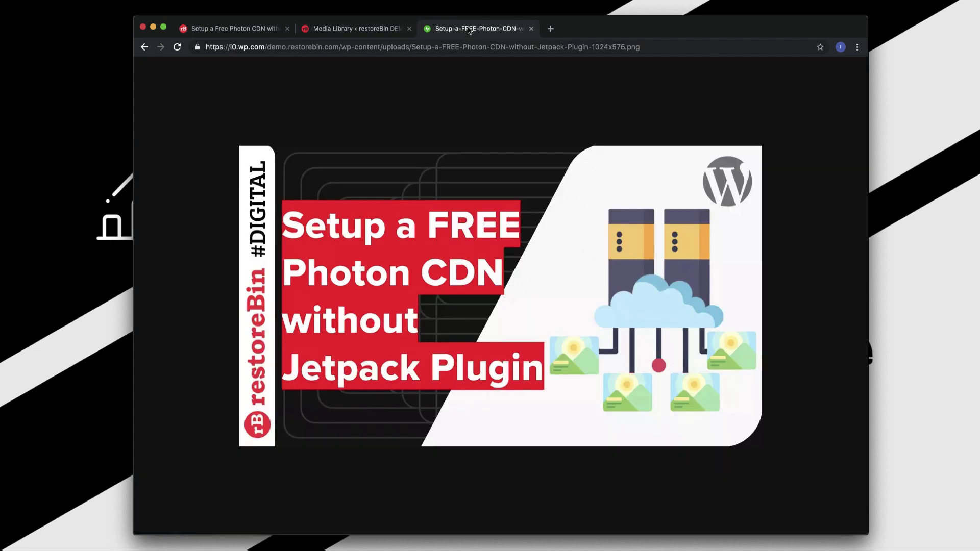
drag(206, 47, 265, 47)
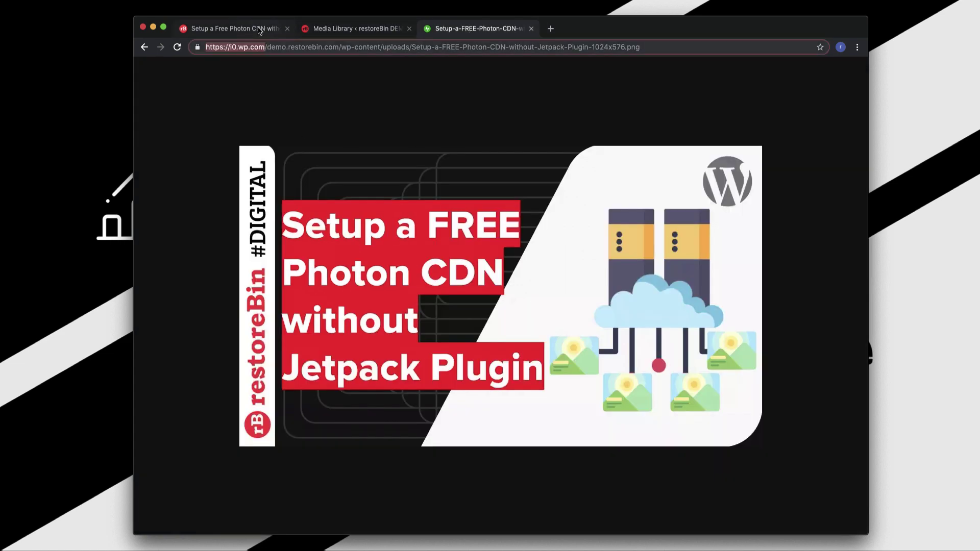
click(266, 29)
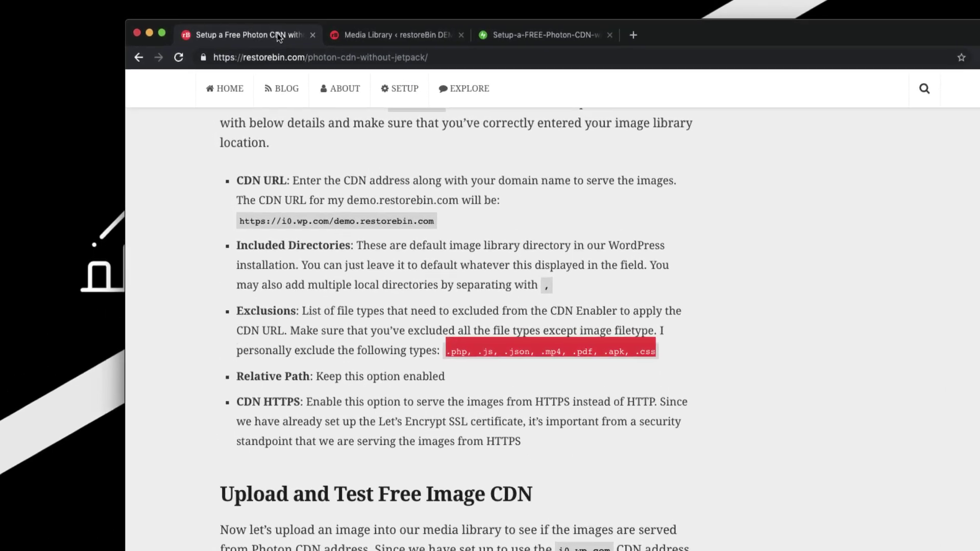